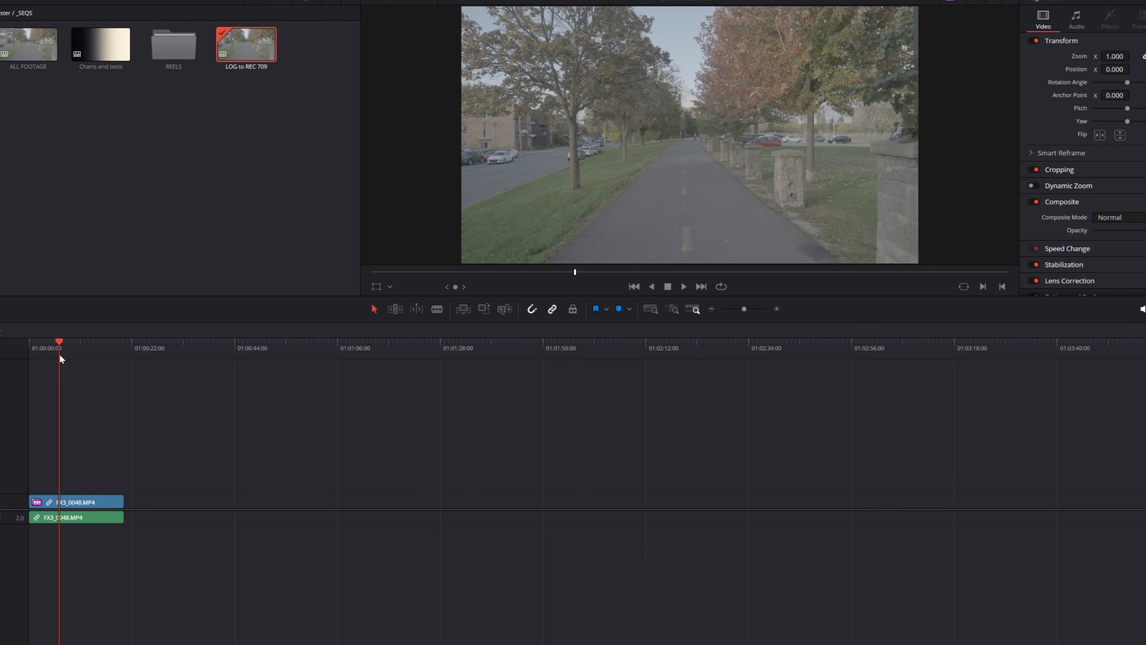
{"action": "left_click_drag", "start_coordinate": [60, 349], "coordinate": [74, 351]}
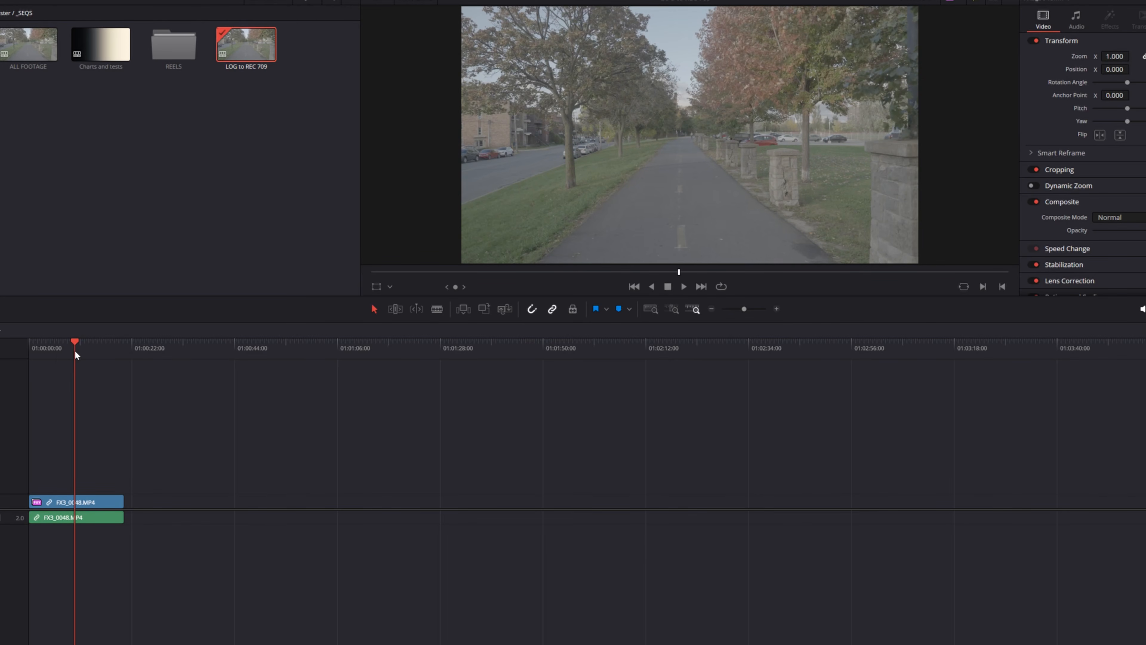
{"action": "mouse_move", "coordinate": [74, 350]}
{"action": "left_mouse_down"}
{"action": "mouse_move", "coordinate": [56, 349]}
{"action": "mouse_move", "coordinate": [79, 349]}
{"action": "left_mouse_up"}
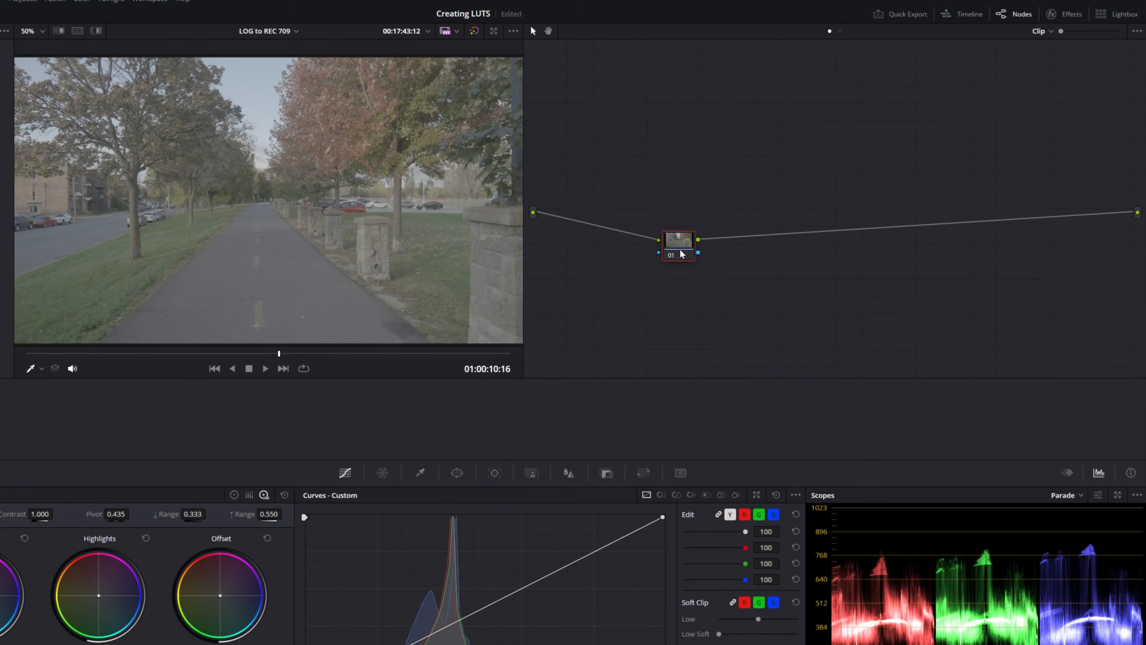
{"action": "left_click_drag", "start_coordinate": [681, 254], "coordinate": [620, 218]}
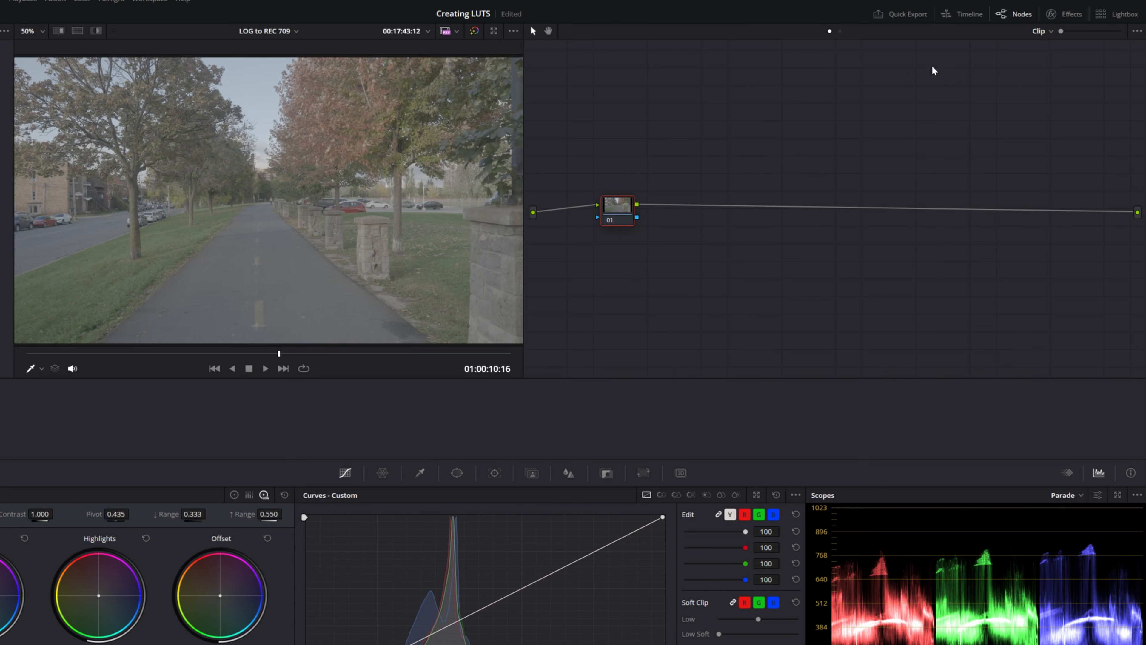
Step: Apply the Color Space Transform effect to node 01 and set its input color space to Sony S-Gamut3.Cine
{"action": "left_click", "coordinate": [1064, 14]}
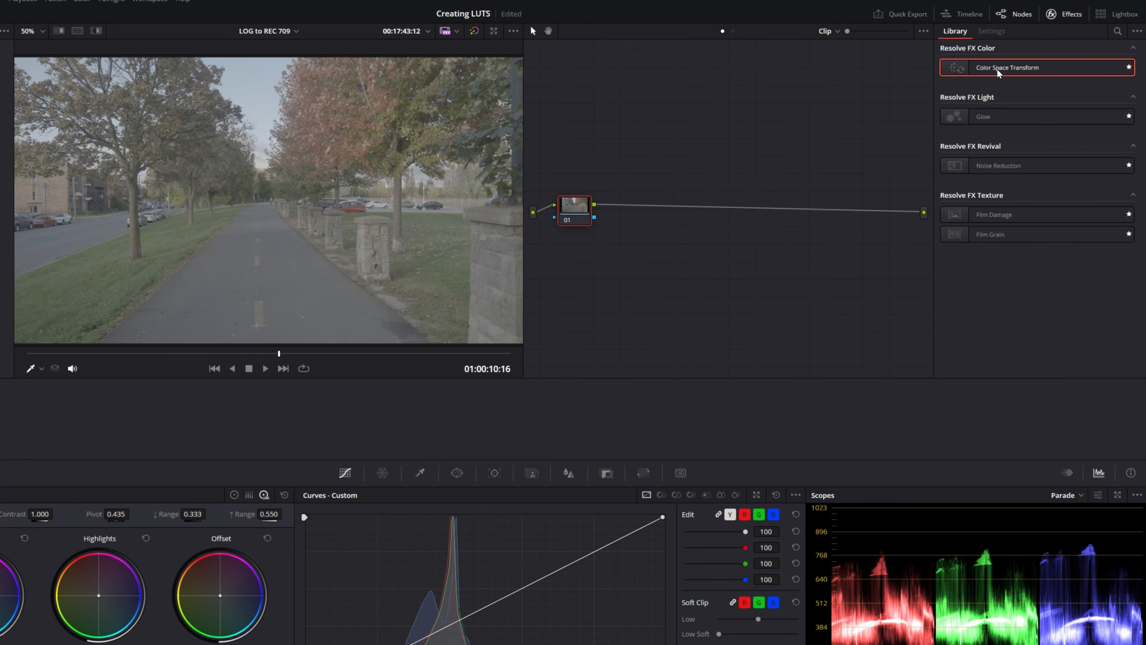
{"action": "left_click_drag", "start_coordinate": [1033, 69], "coordinate": [572, 218]}
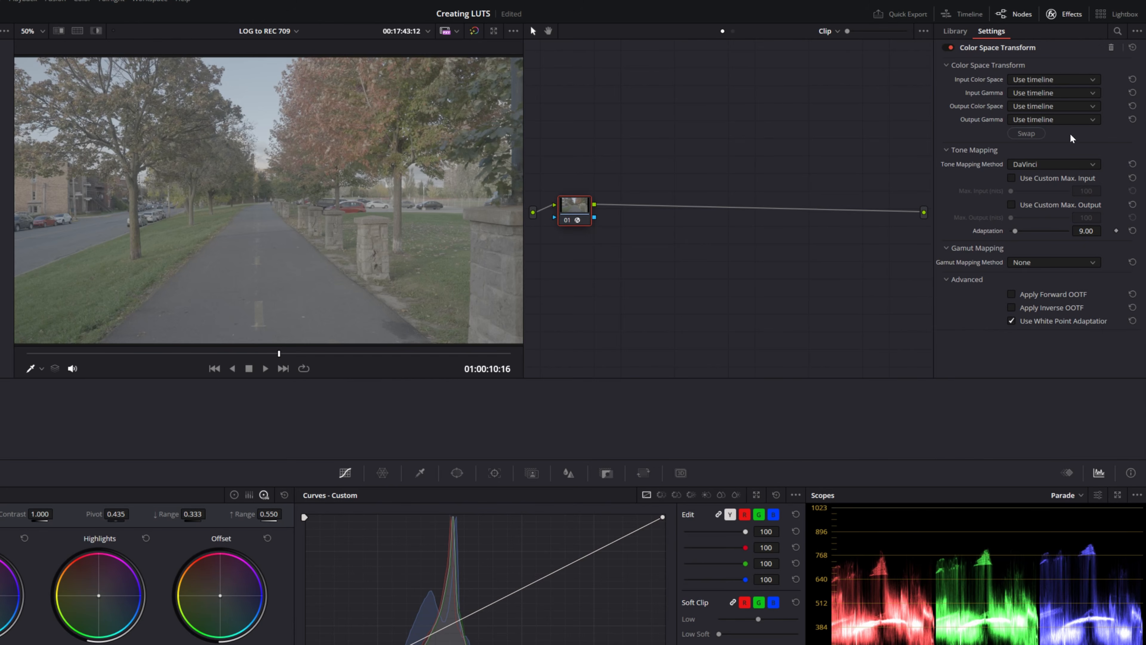
{"action": "left_click", "coordinate": [1055, 80]}
{"action": "scroll", "coordinate": [1045, 177], "scroll_direction": "down", "scroll_amount": 15}
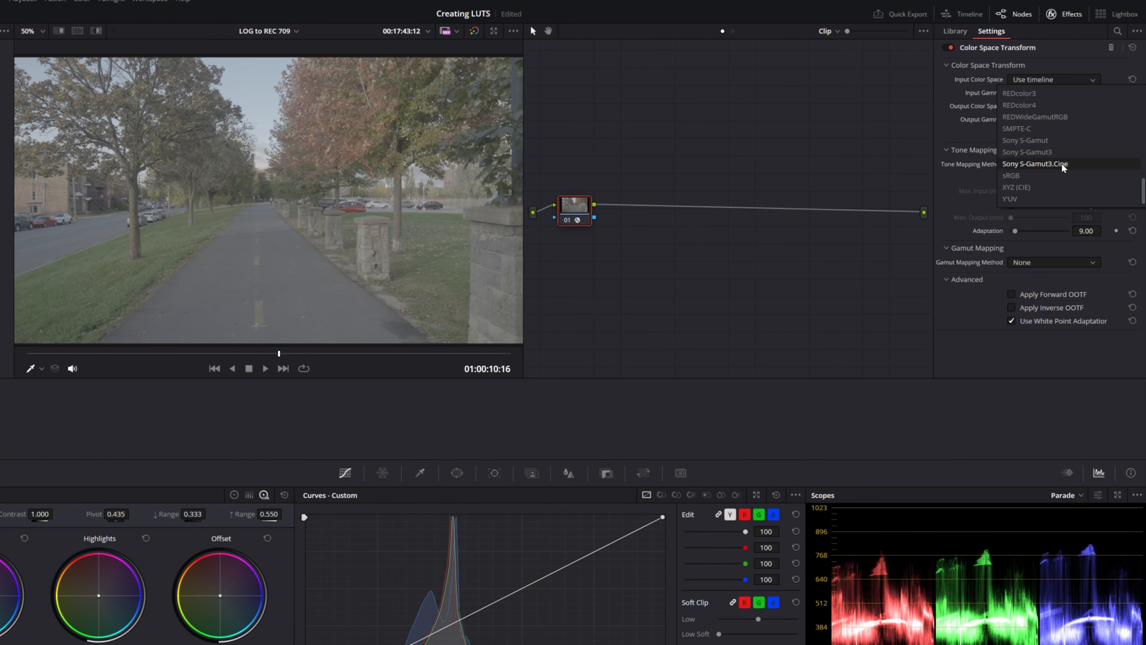
{"action": "left_click", "coordinate": [1062, 165]}
{"action": "left_click", "coordinate": [1067, 104]}
{"action": "scroll", "coordinate": [1067, 136], "scroll_direction": "down", "scroll_amount": 4}
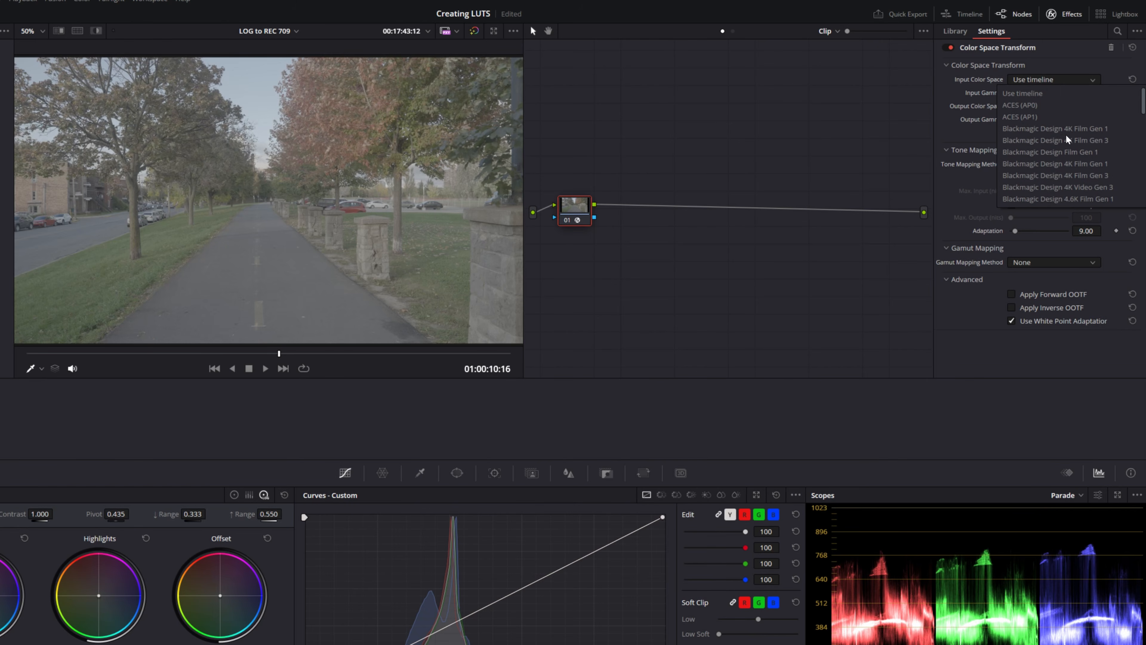
{"action": "scroll", "coordinate": [1065, 136], "scroll_direction": "down", "scroll_amount": 8}
{"action": "left_click", "coordinate": [1050, 164]}
Step: Set the input gamma of the Color Space Transform to Sony S-Log3
{"action": "left_click", "coordinate": [1052, 93]}
{"action": "scroll", "coordinate": [1045, 167], "scroll_direction": "down", "scroll_amount": 10}
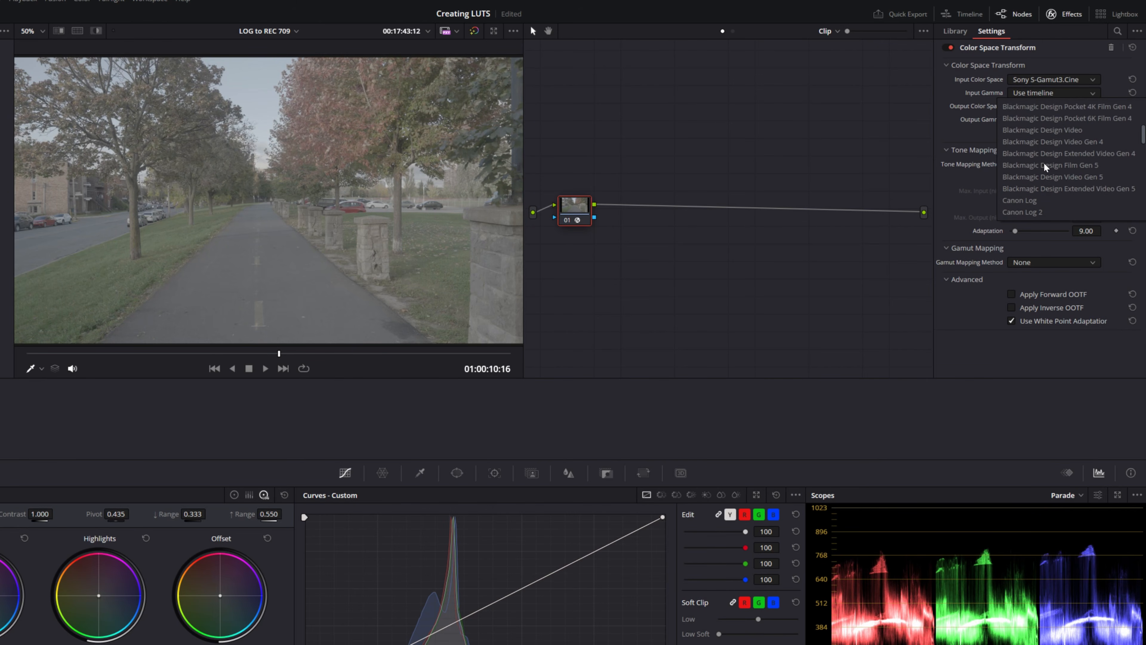
{"action": "scroll", "coordinate": [1045, 167], "scroll_direction": "down", "scroll_amount": 3}
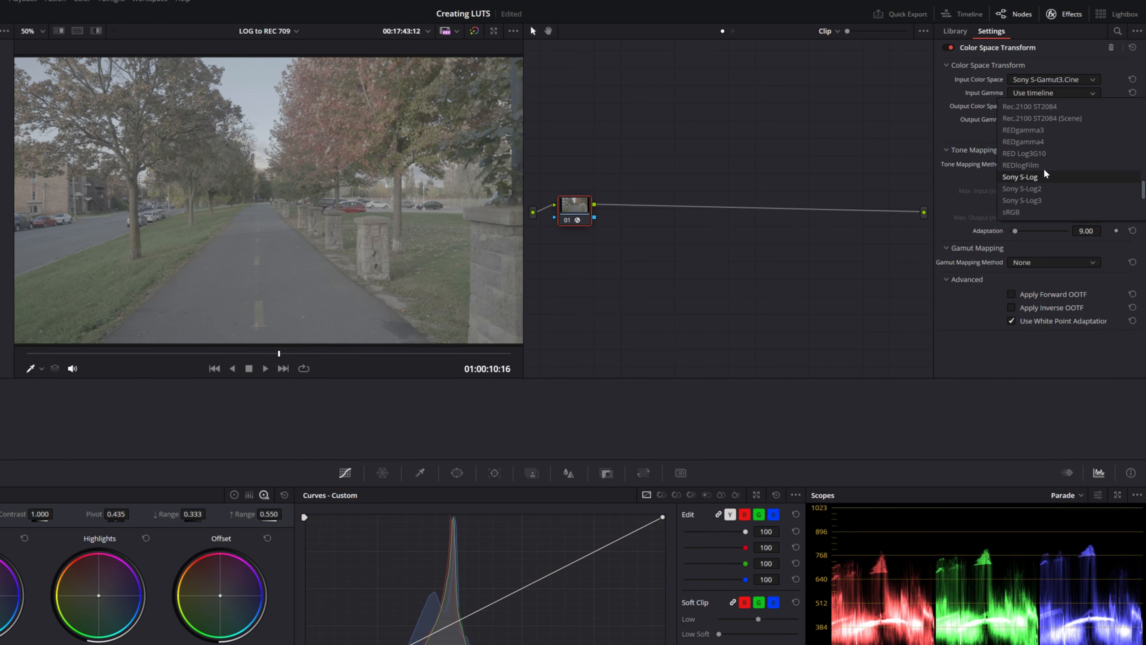
{"action": "left_click", "coordinate": [1046, 202]}
Step: Set the Color Space Transform's output color space to Rec.709 and its output gamma to Gamma 2.4, checking another frame of the clip
{"action": "left_click", "coordinate": [1065, 108]}
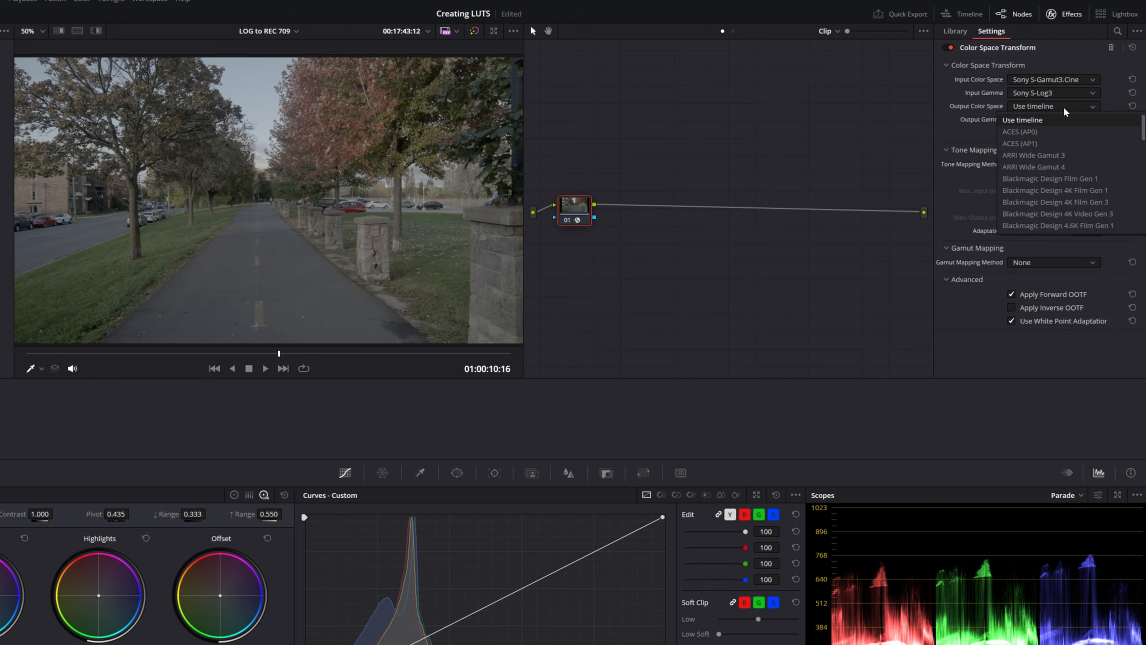
{"action": "scroll", "coordinate": [1051, 212], "scroll_direction": "down", "scroll_amount": 5}
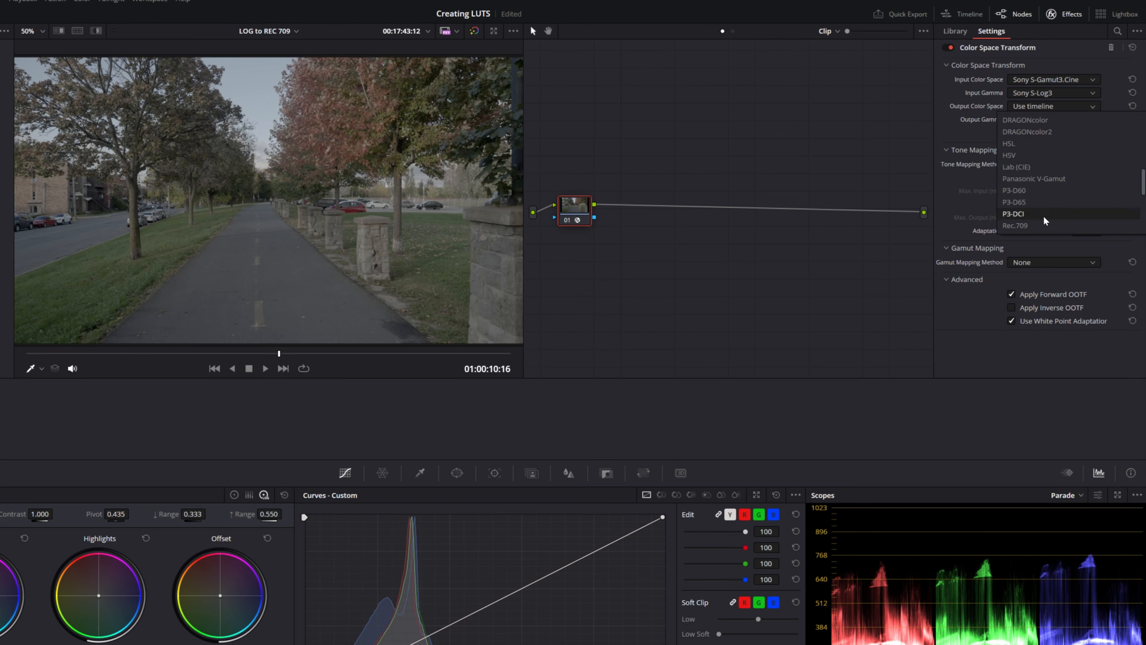
{"action": "left_click", "coordinate": [1038, 225]}
{"action": "left_click", "coordinate": [1045, 121]}
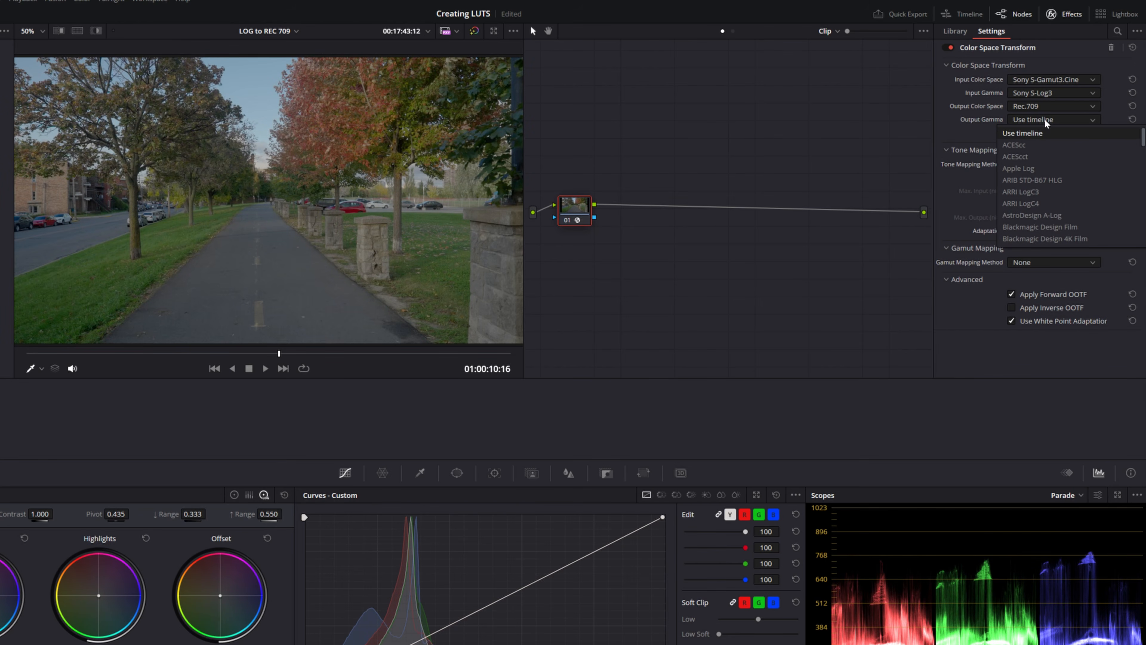
{"action": "scroll", "coordinate": [1050, 217], "scroll_direction": "down", "scroll_amount": 5}
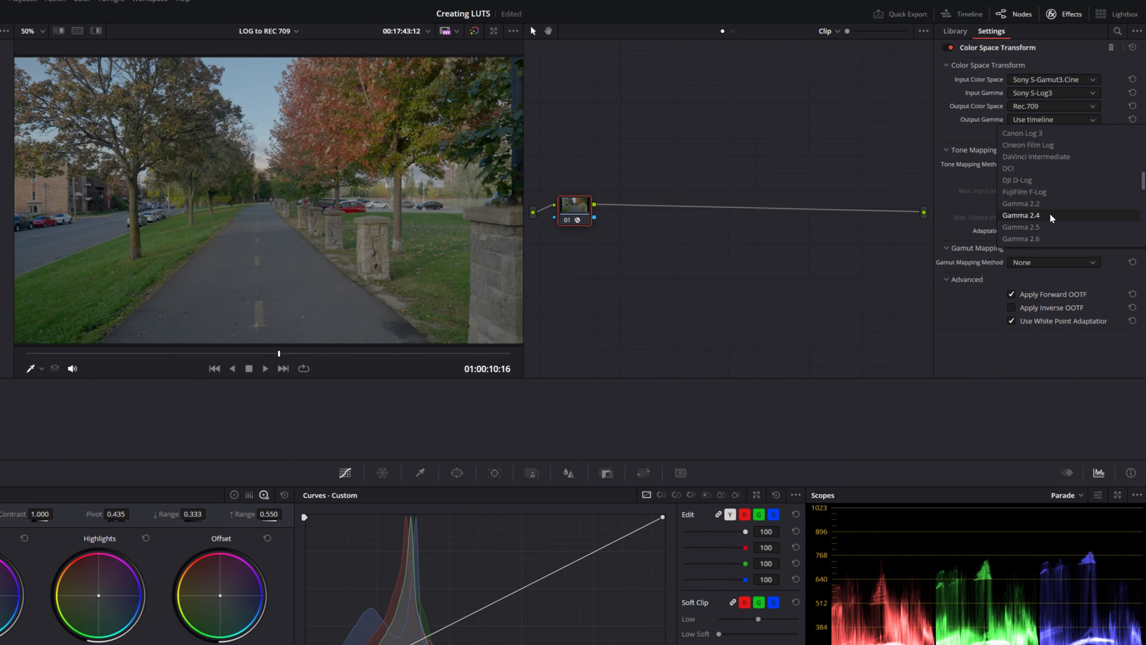
{"action": "left_click", "coordinate": [1052, 218]}
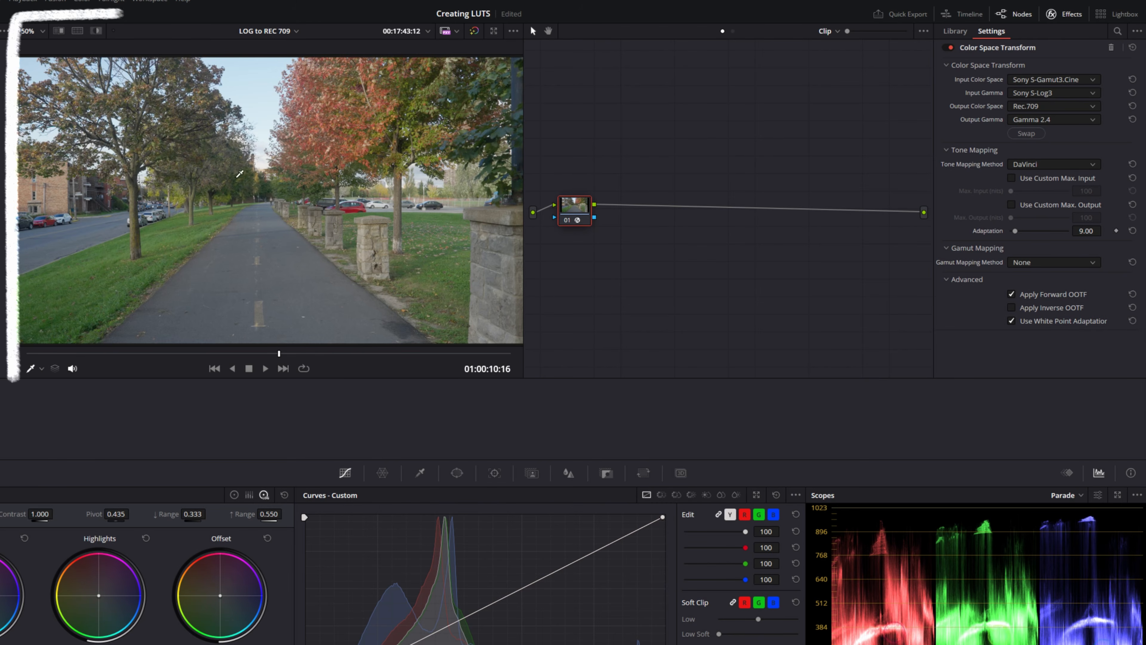
{"action": "mouse_move", "coordinate": [252, 356]}
{"action": "left_mouse_down"}
{"action": "mouse_move", "coordinate": [71, 360]}
{"action": "mouse_move", "coordinate": [332, 357]}
{"action": "left_mouse_up"}
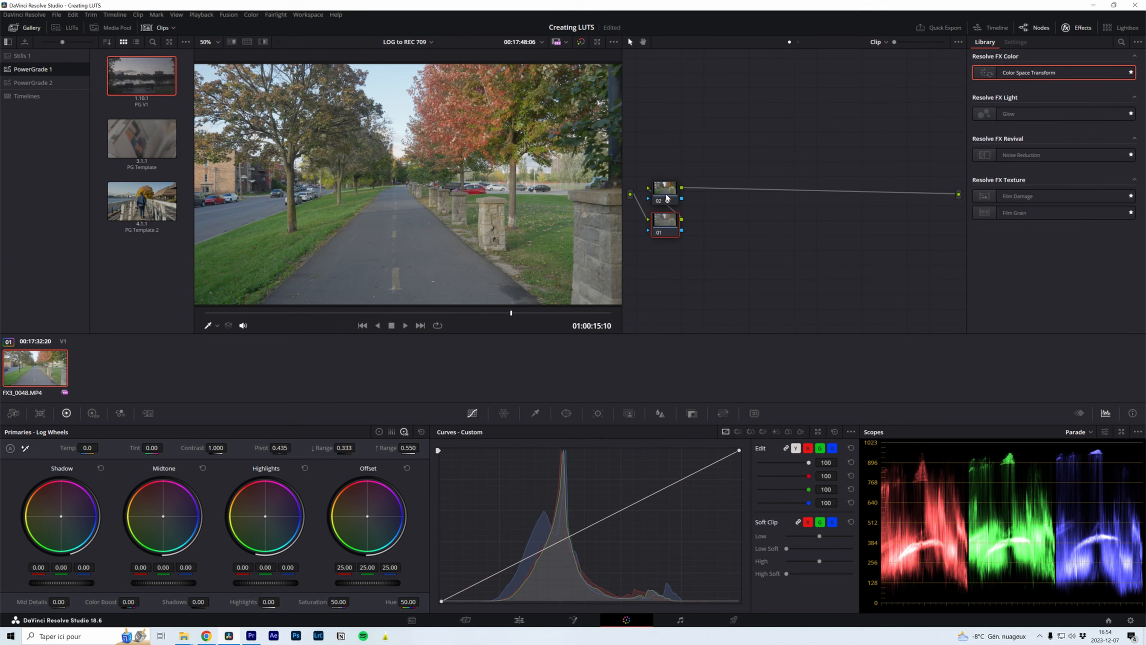
Step: Add a blank corrector node before the Color Space Transform node and line the two nodes up
{"action": "left_click", "coordinate": [743, 200]}
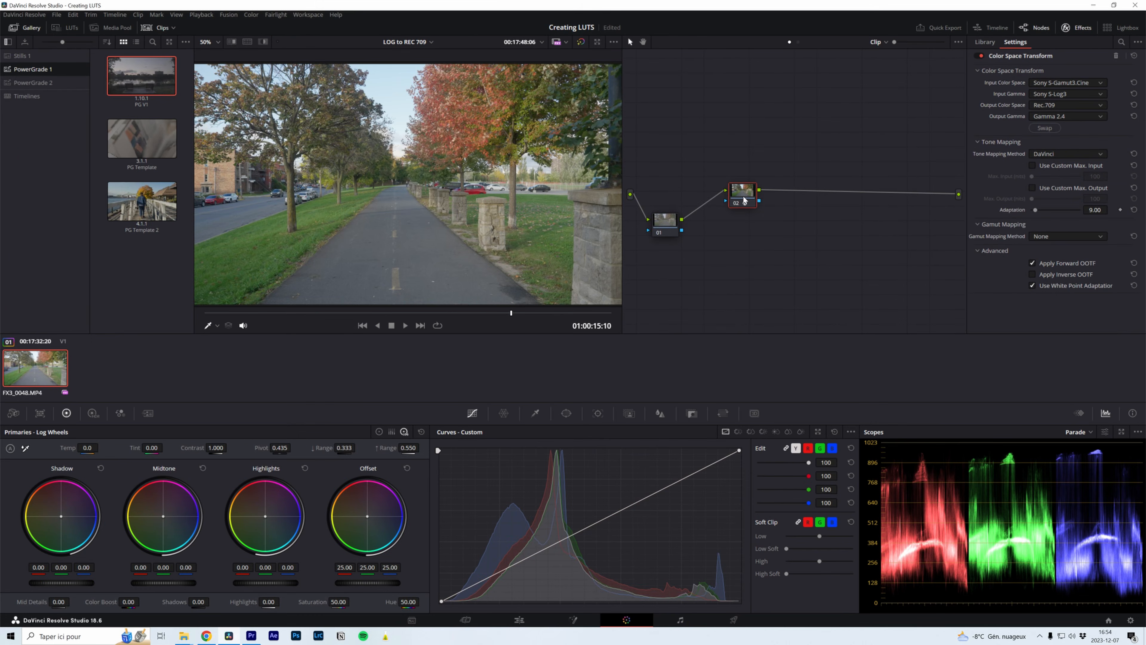
{"action": "left_click_drag", "start_coordinate": [662, 228], "coordinate": [694, 200]}
{"action": "left_click_drag", "start_coordinate": [769, 170], "coordinate": [729, 218]}
Step: On the first node, tint the log shadows towards blue (-0.02, 0.00, 0.05) and the highlights towards orange (0.07, -0.01, -0.07)
{"action": "left_click", "coordinate": [699, 194]}
{"action": "left_click", "coordinate": [62, 518]}
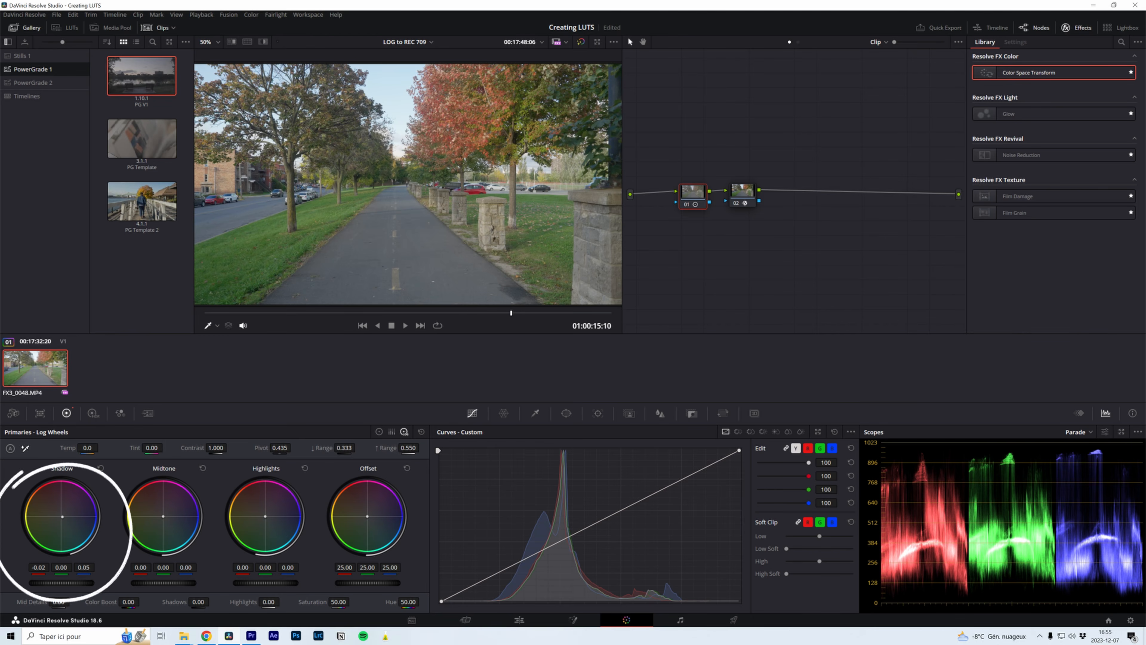
{"action": "left_click_drag", "start_coordinate": [267, 517], "coordinate": [265, 515]}
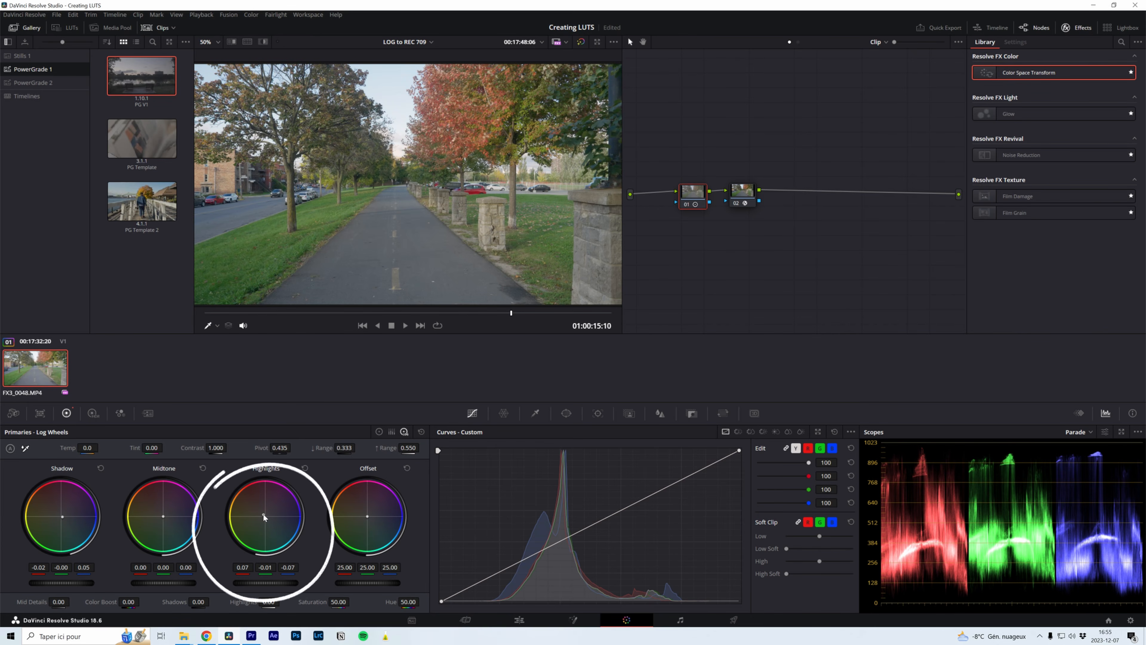
Step: Add a control point near the middle of the Exp node's custom curve, then select the WB node
{"action": "left_click", "coordinate": [743, 192]}
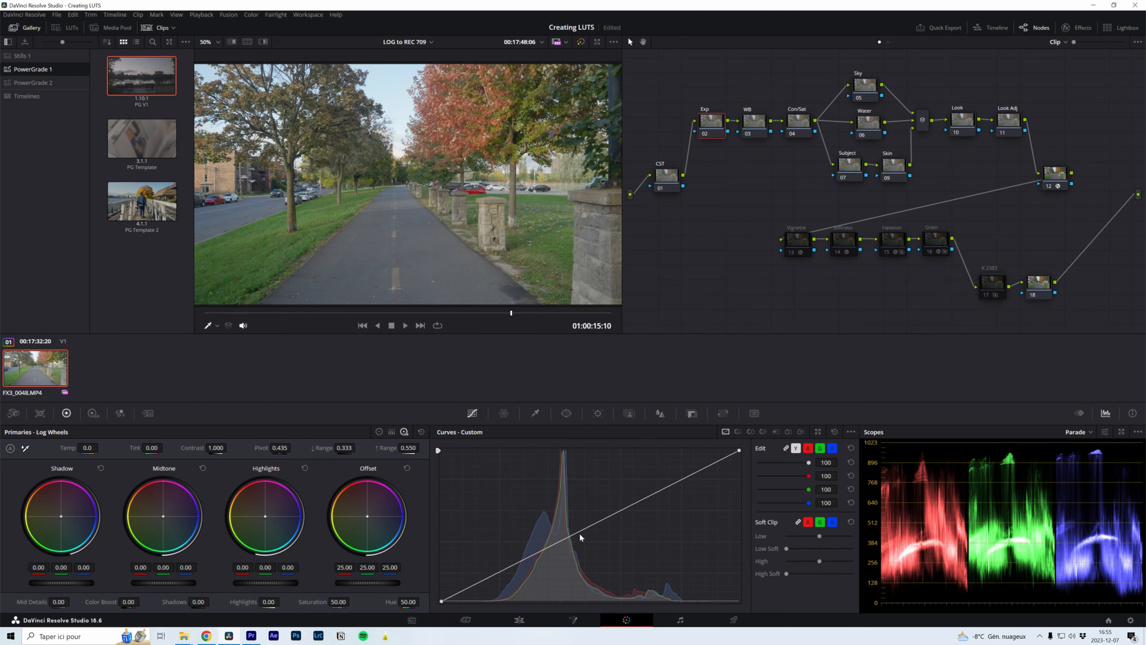
{"action": "left_click_drag", "start_coordinate": [575, 530], "coordinate": [573, 532]}
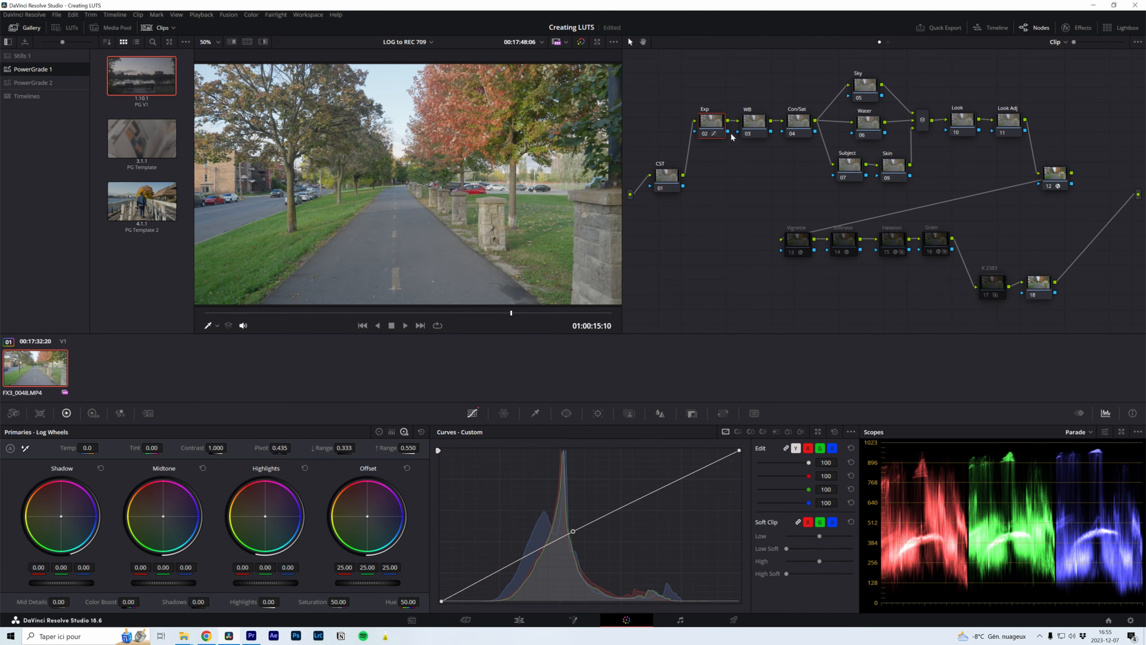
{"action": "left_click", "coordinate": [752, 123]}
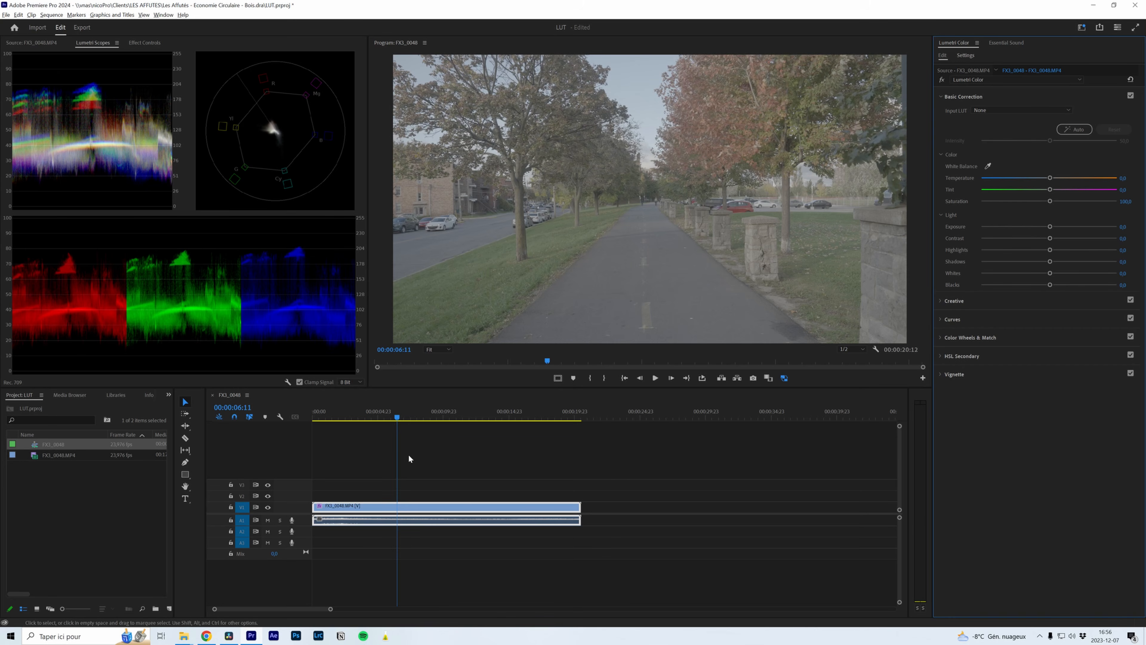
Step: Load 1_SGamut3CineSLog3_To_LC-709.cube as the input LUT of the FX3_0048.MP4 video clip and scrub through the converted footage
{"action": "left_click", "coordinate": [440, 507]}
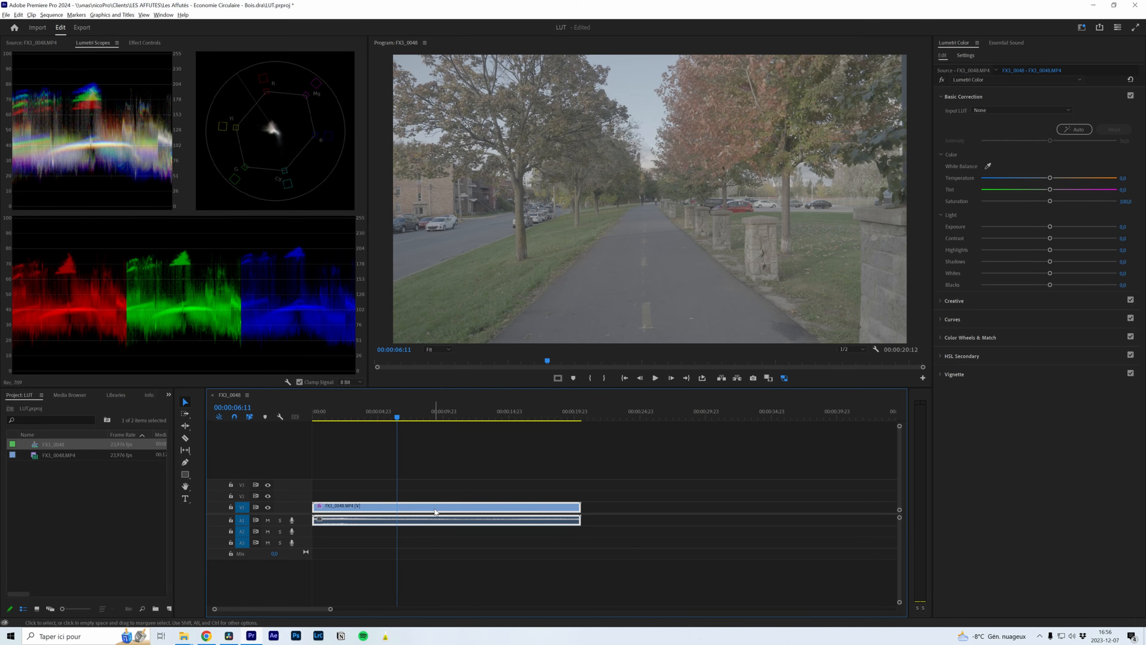
{"action": "left_click", "coordinate": [455, 488]}
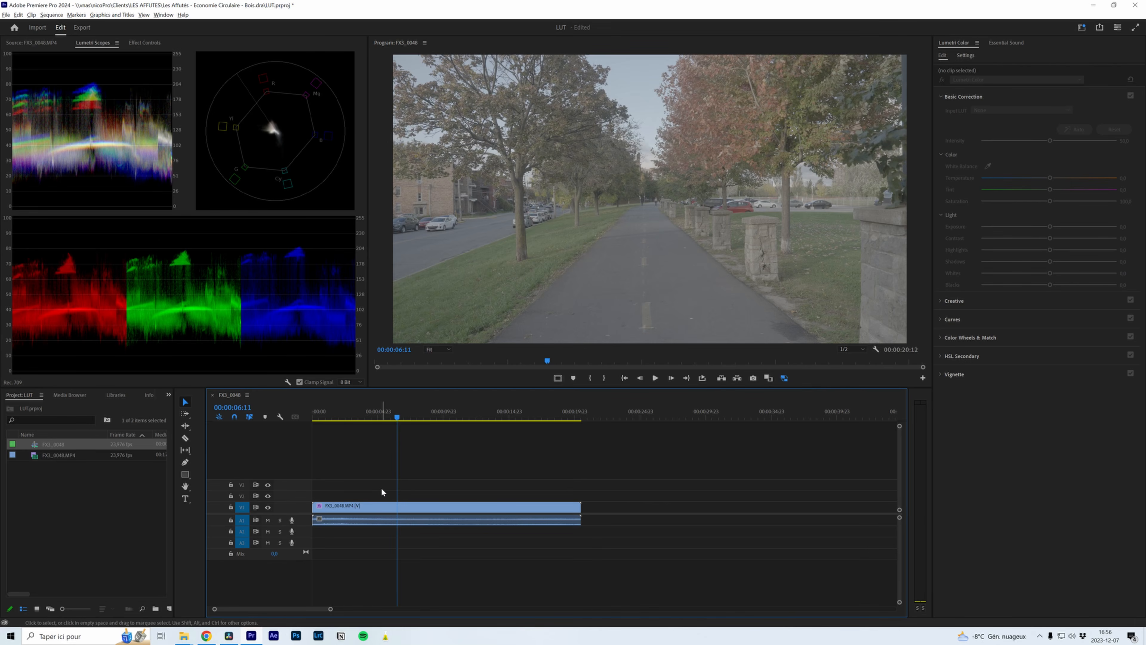
{"action": "left_click", "coordinate": [407, 506]}
{"action": "left_click", "coordinate": [1020, 110]}
{"action": "left_click", "coordinate": [1042, 138]}
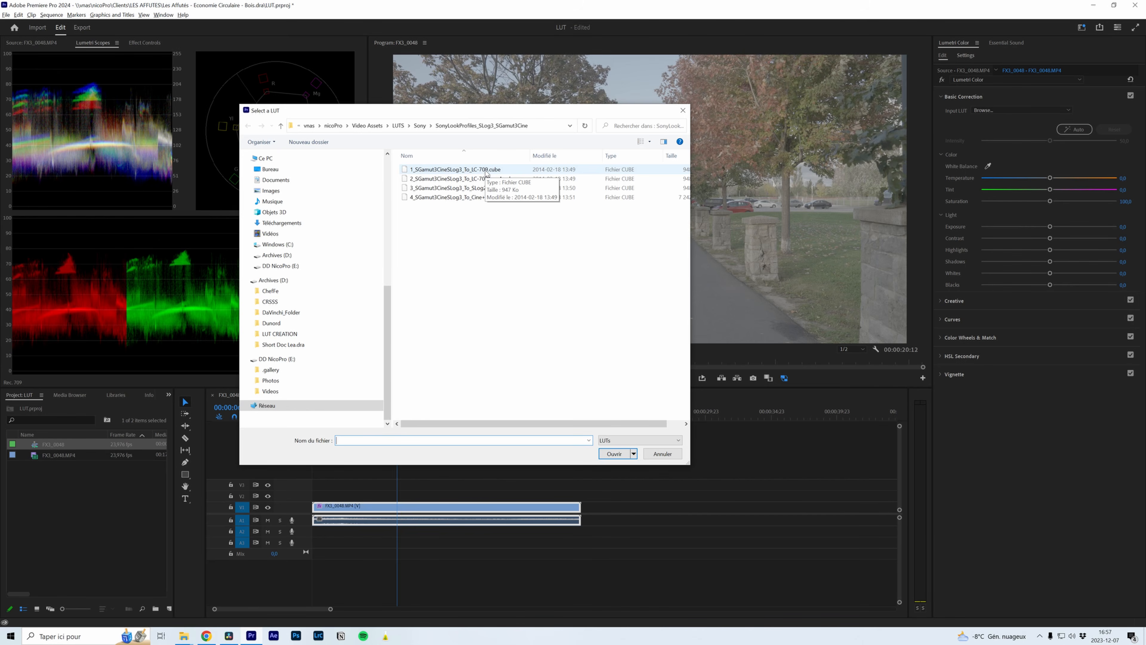
{"action": "double_click", "coordinate": [485, 174]}
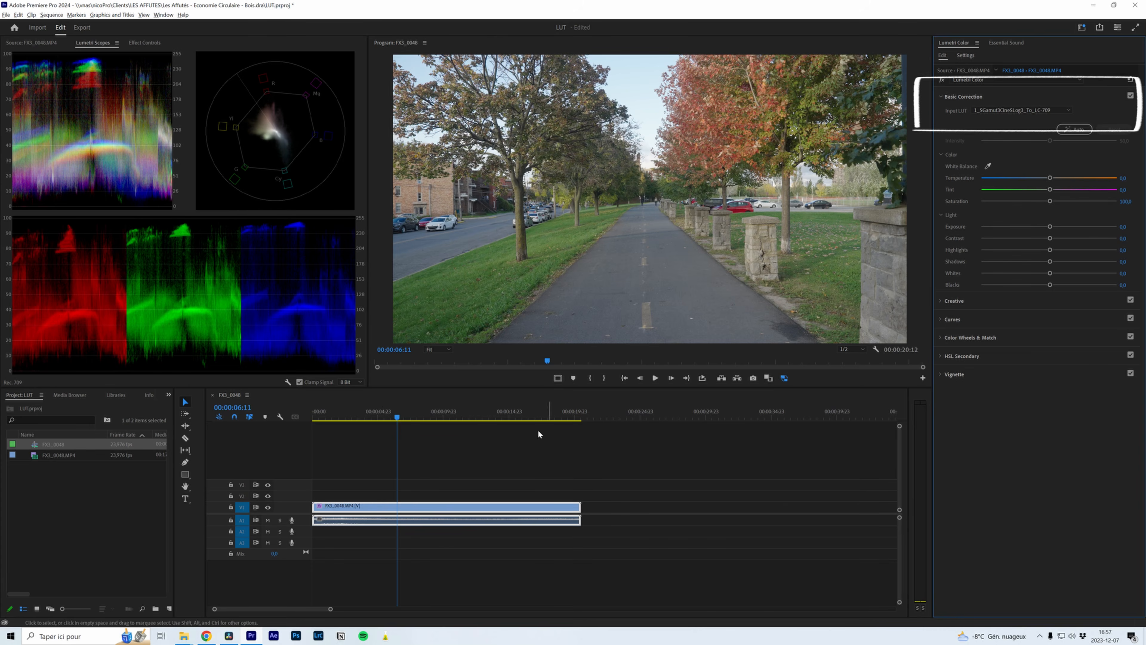
{"action": "left_click_drag", "start_coordinate": [383, 414], "coordinate": [475, 415]}
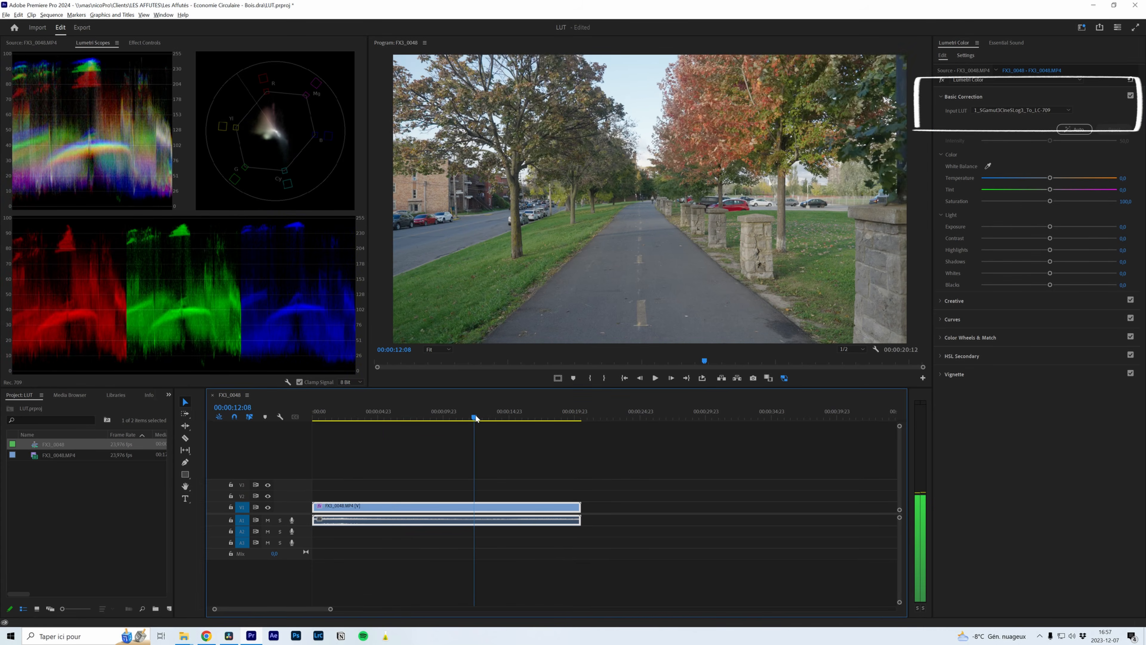